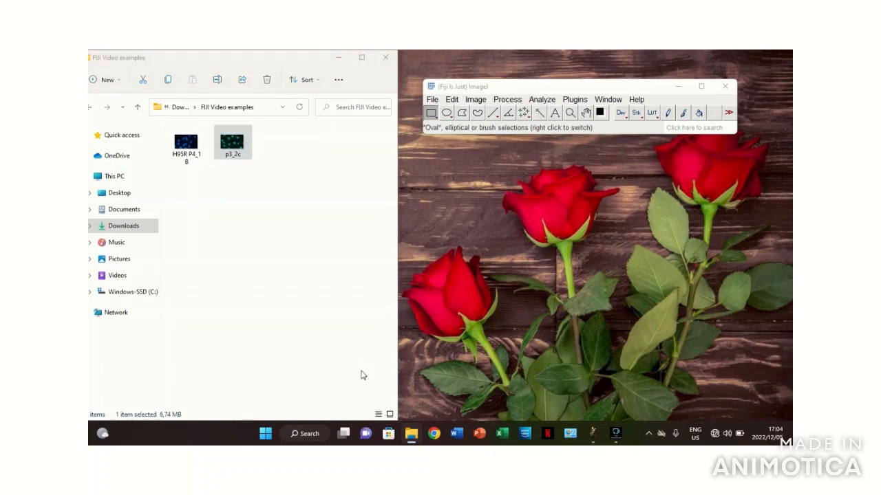
# - Open the p3_2c image in ImageJ straight from the FIJI Video examples folder and close the image
pyautogui.click(242, 145)
pyautogui.moveTo(242, 144); pyautogui.dragTo(492, 124)
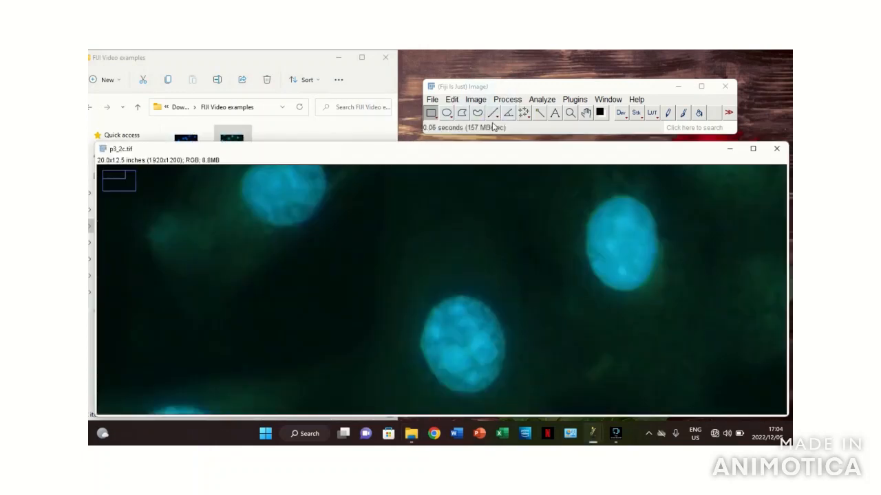
pyautogui.click(774, 151)
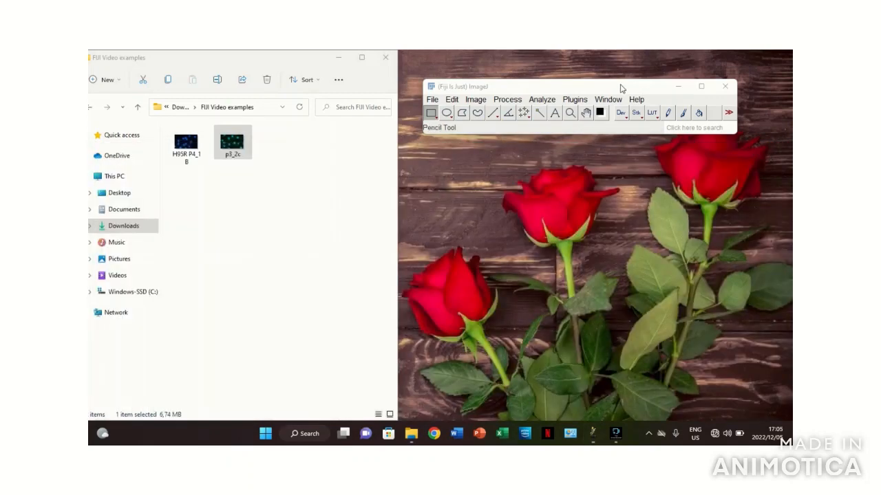
# - Import the FIJI Video examples images as an image sequence with names sorted numerically and close the stack
pyautogui.click(433, 100)
pyautogui.moveTo(473, 182)
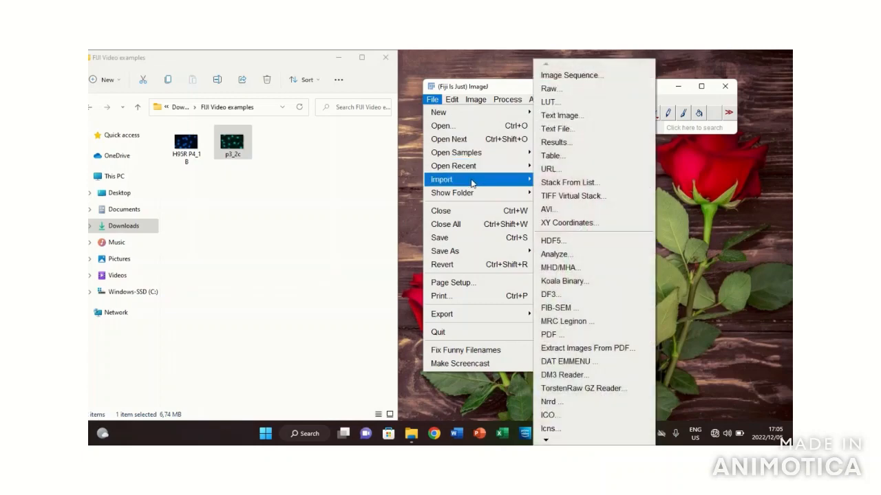
pyautogui.click(582, 76)
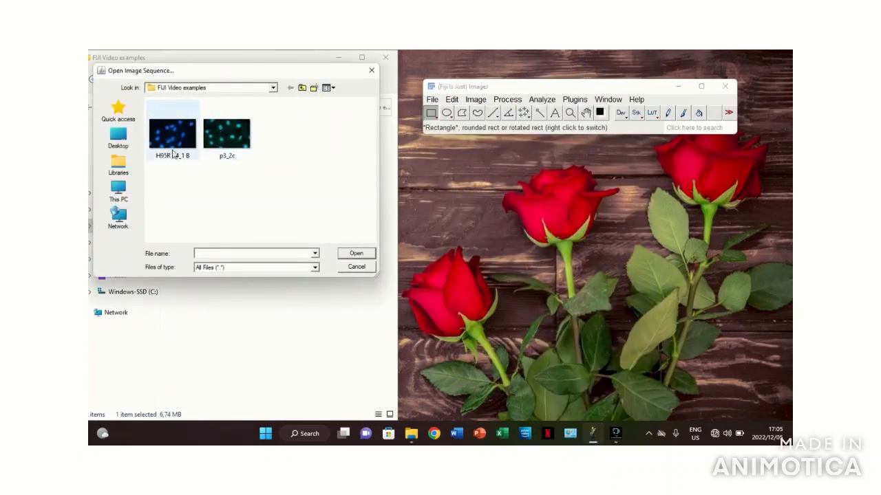
pyautogui.click(245, 137)
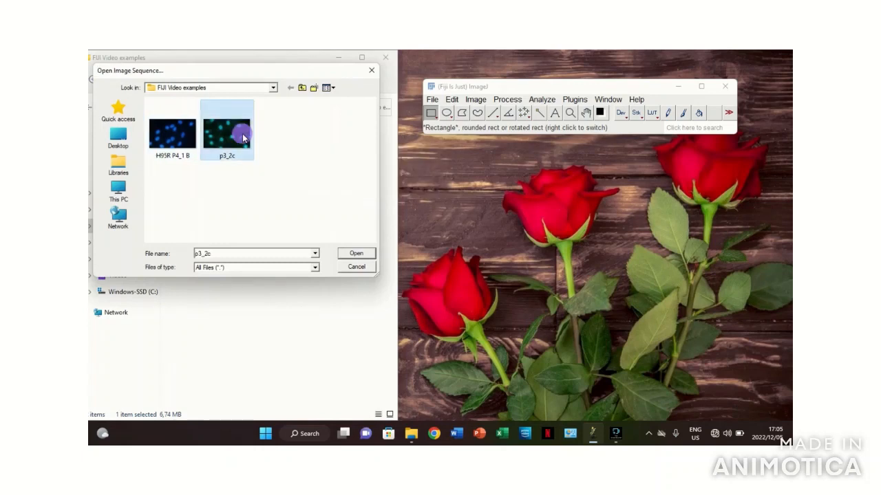
pyautogui.doubleClick(244, 138)
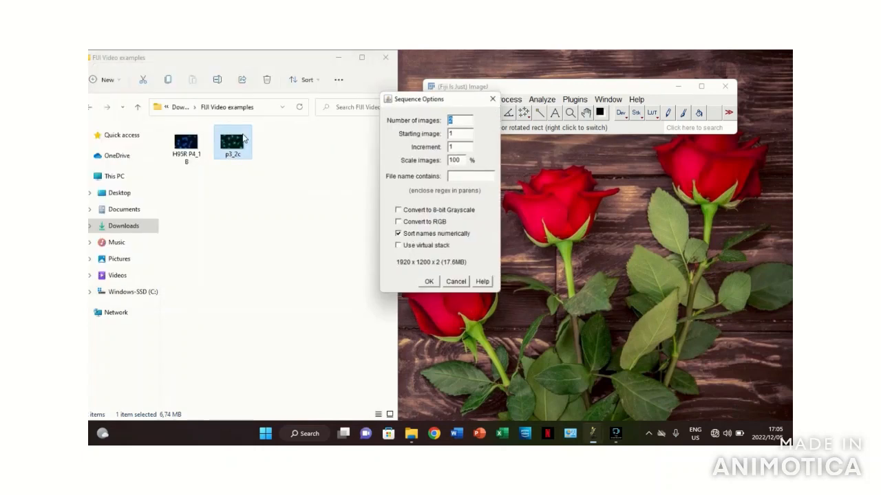
pyautogui.click(429, 282)
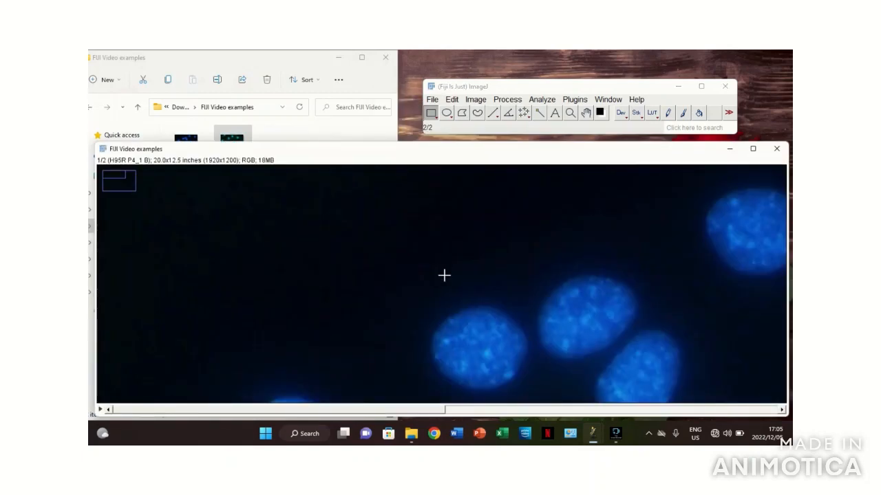
pyautogui.click(780, 152)
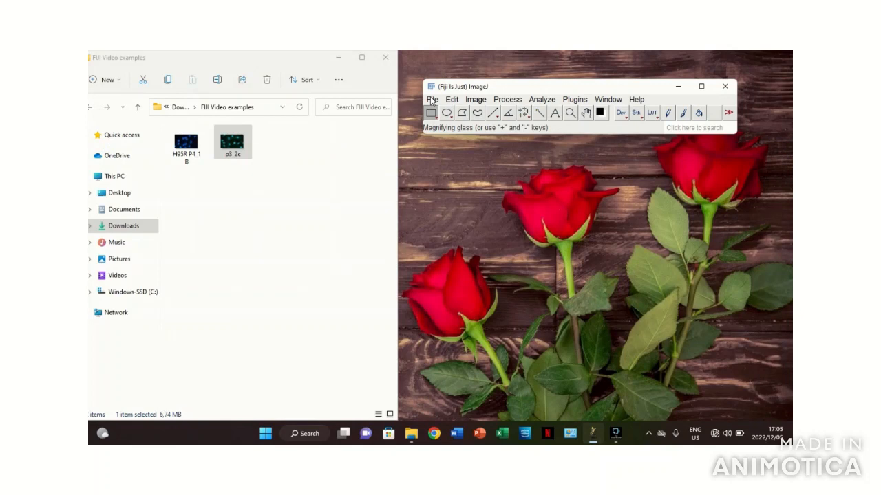
# - Open the p3_2c image with ImageJ's Open command and close the image
pyautogui.click(431, 101)
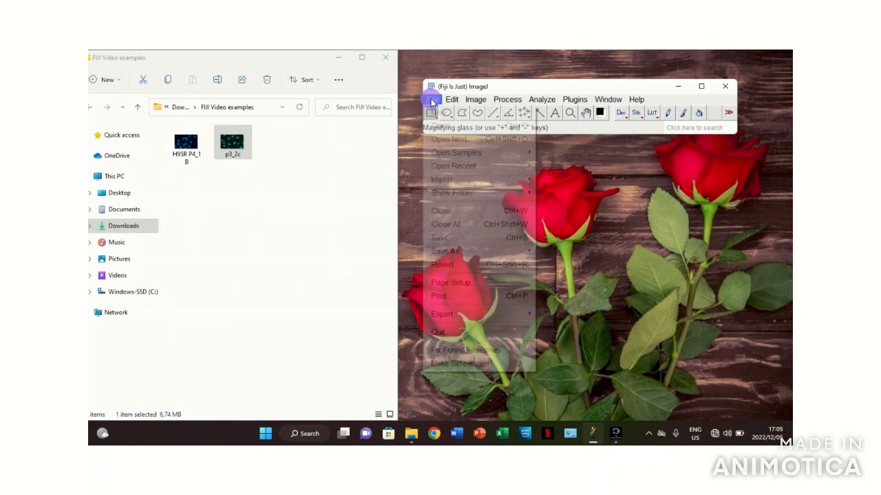
pyautogui.click(467, 127)
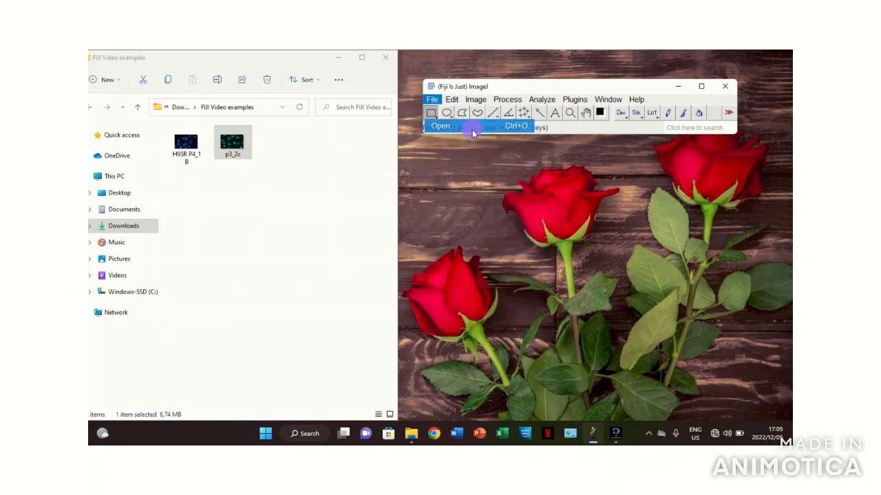
pyautogui.doubleClick(232, 143)
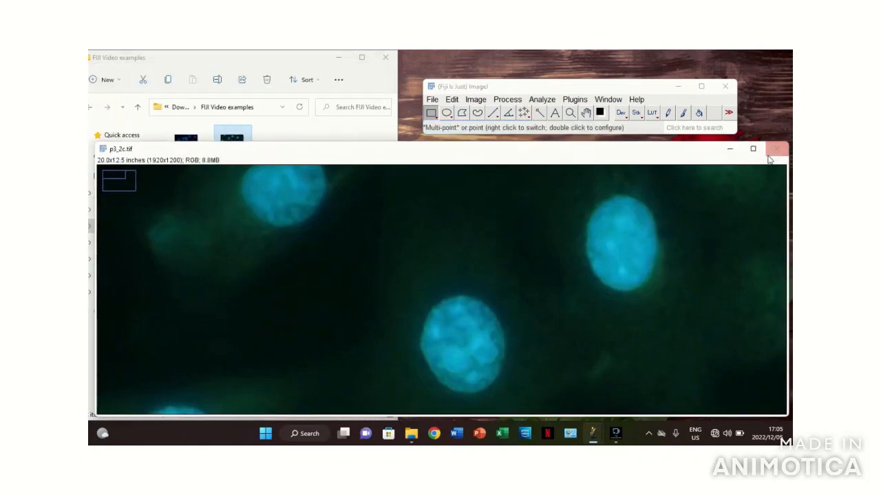
pyautogui.click(776, 148)
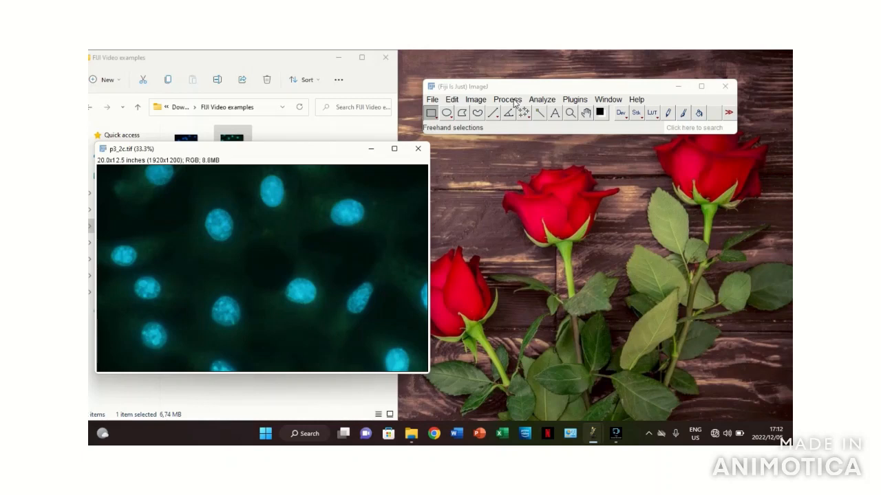
# - Convert the p3_2c image from RGB colour to 8-bit
pyautogui.click(475, 99)
pyautogui.moveTo(484, 115)
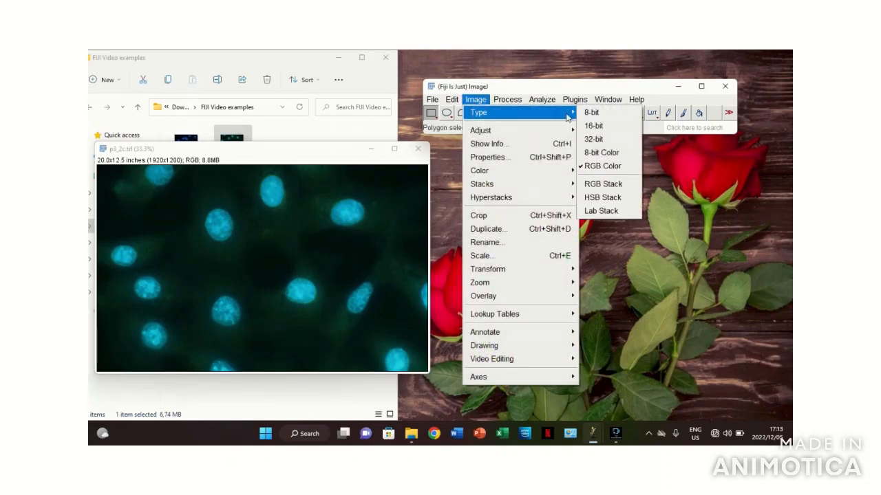
pyautogui.click(592, 113)
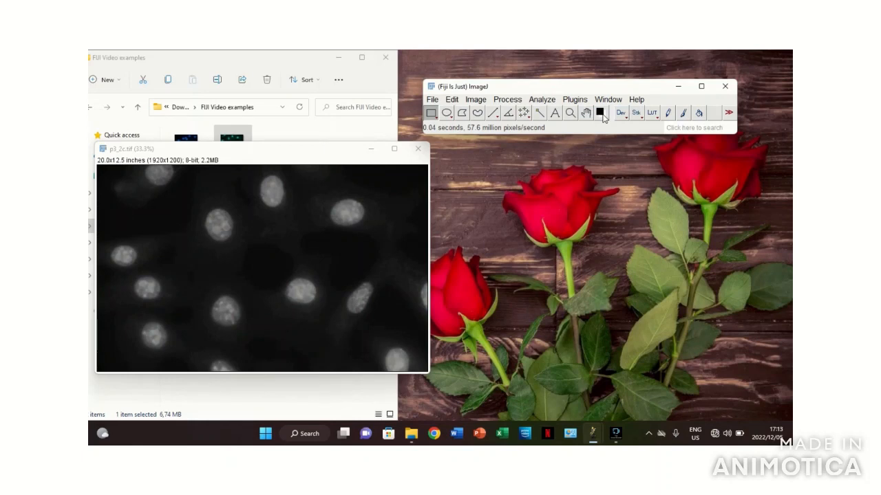
# - Threshold the 8-bit p3_2c image with the Default method, B&W display and dark background, and apply it
pyautogui.click(476, 100)
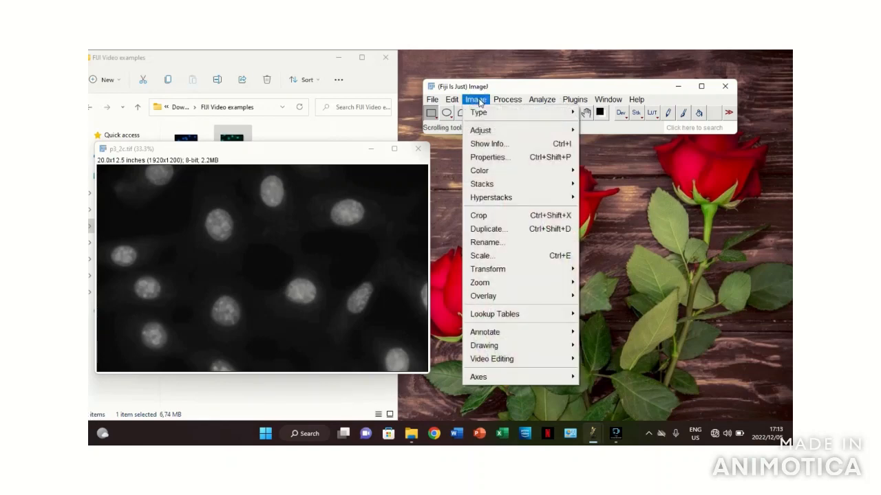
pyautogui.moveTo(502, 130)
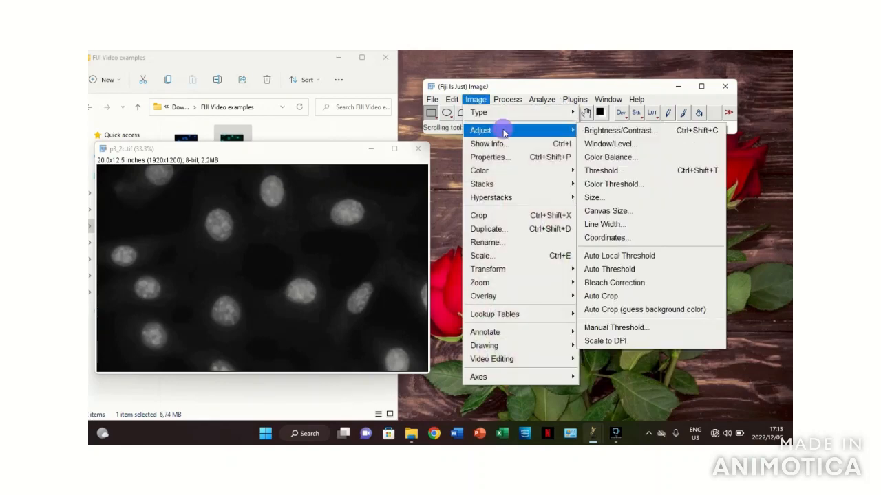
pyautogui.click(602, 171)
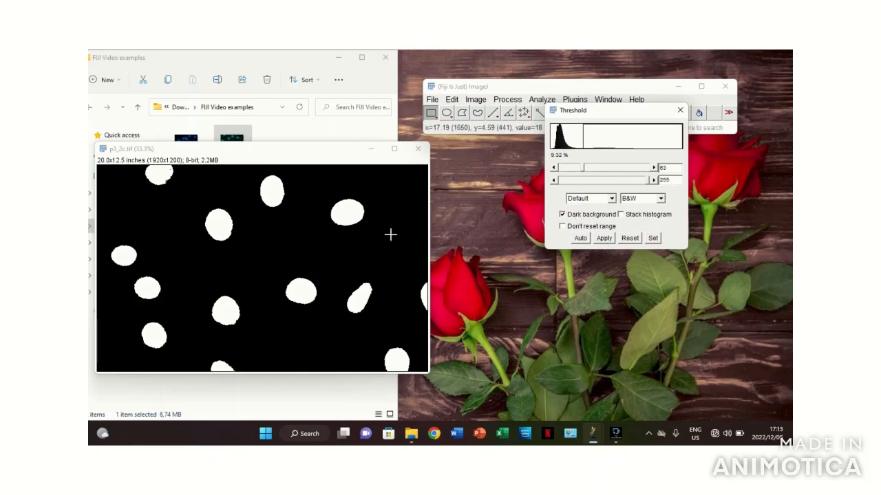
pyautogui.click(568, 214)
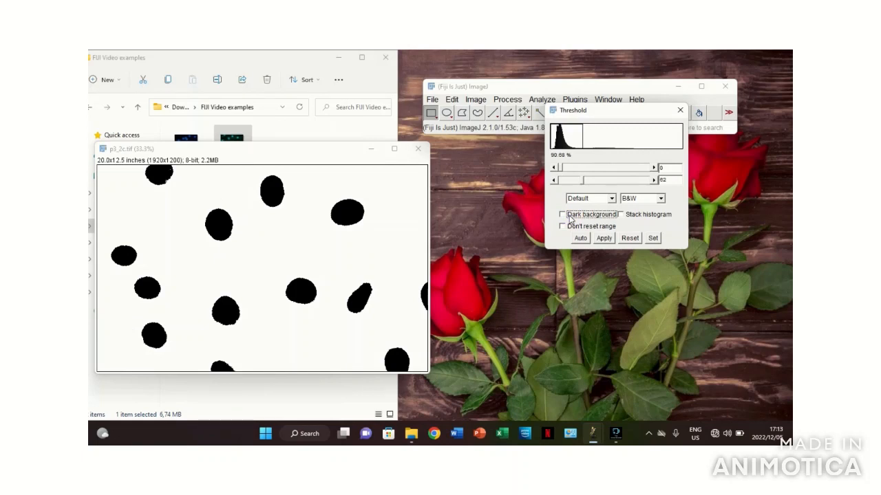
pyautogui.click(569, 216)
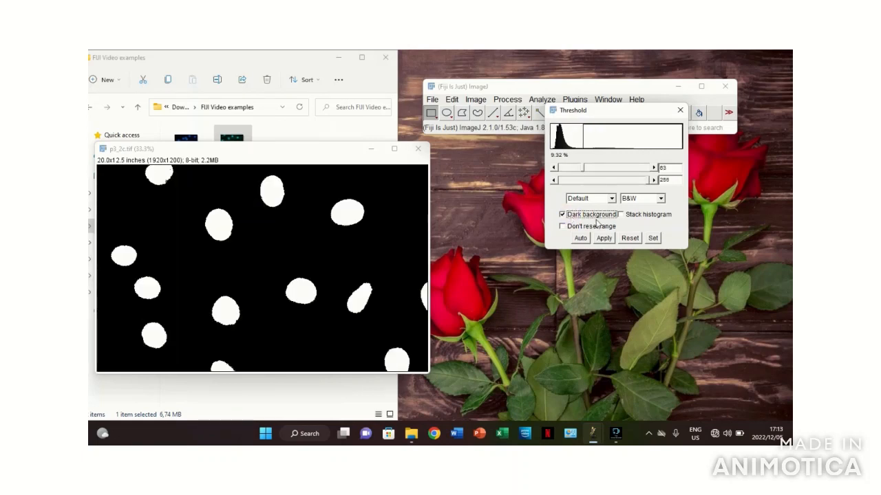
pyautogui.click(604, 240)
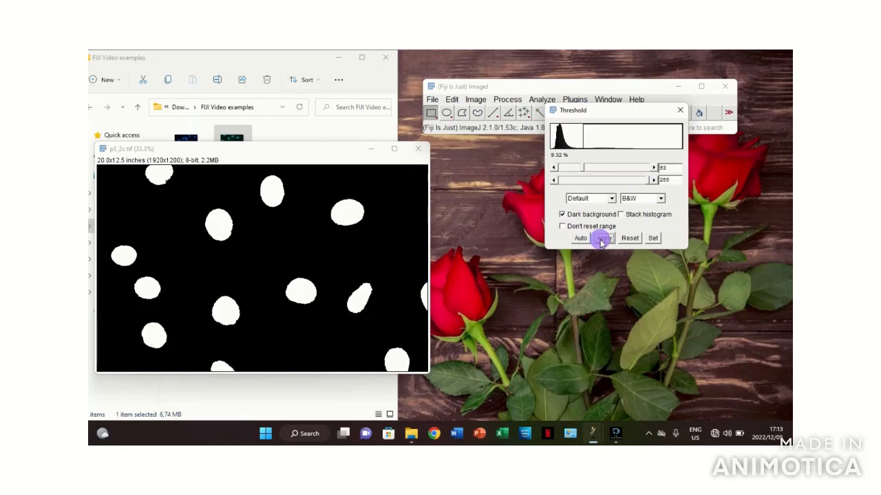
pyautogui.click(680, 111)
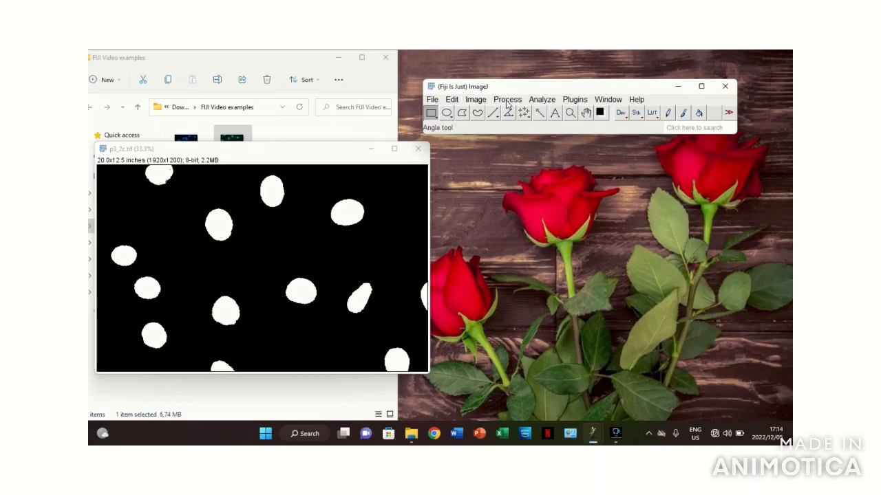
# - Analyze the particles in p3_2c with size 0-Infinity, circularity 0.00-1.00, outlines shown, results displayed and edge particles excluded
pyautogui.click(541, 99)
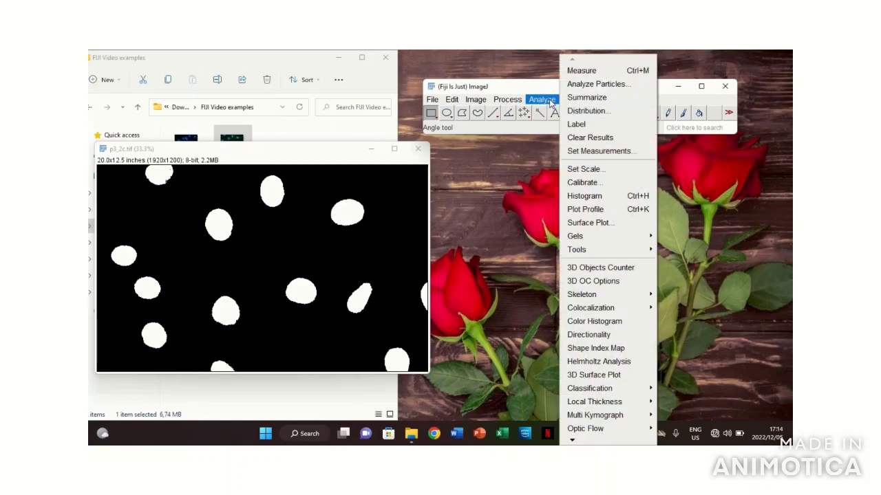
pyautogui.click(592, 85)
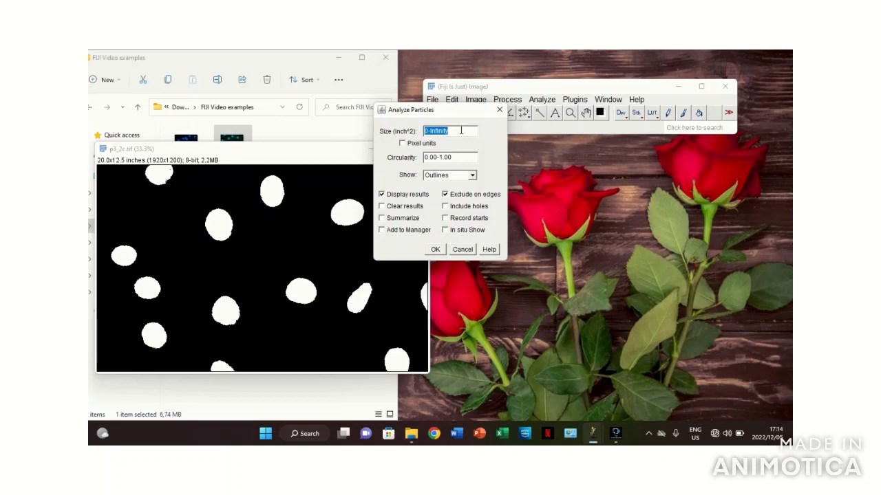
pyautogui.click(461, 179)
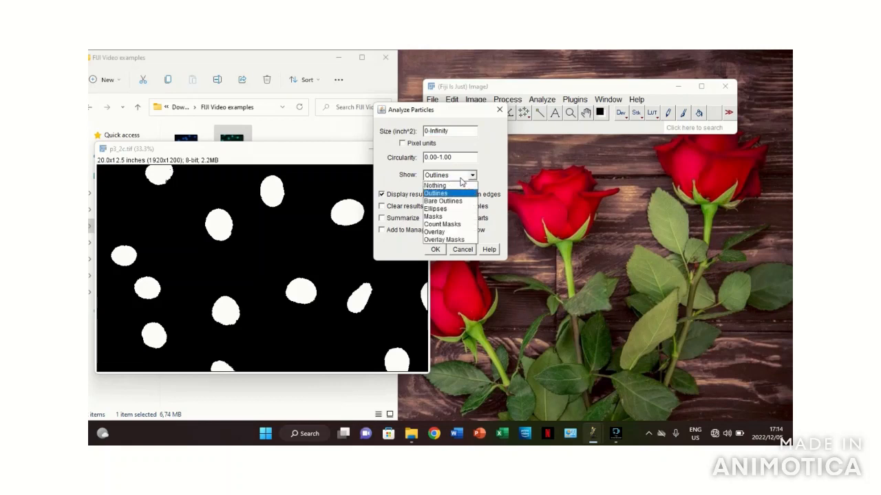
pyautogui.click(461, 180)
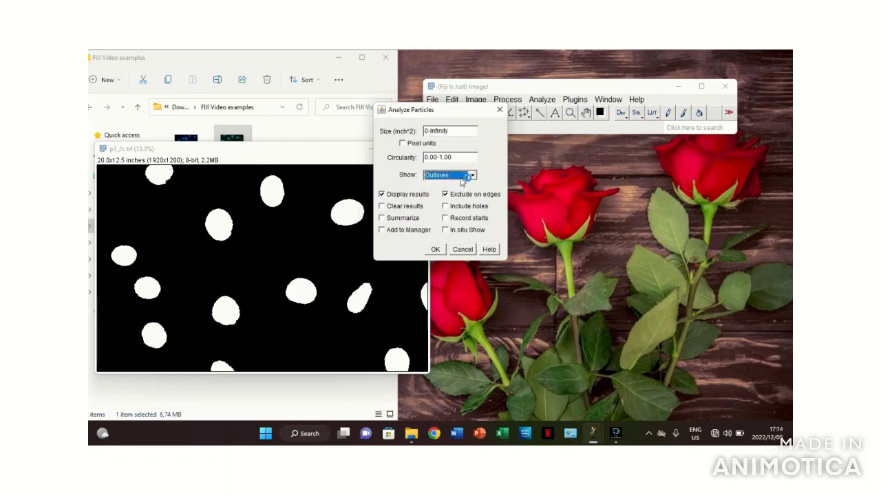
pyautogui.click(435, 249)
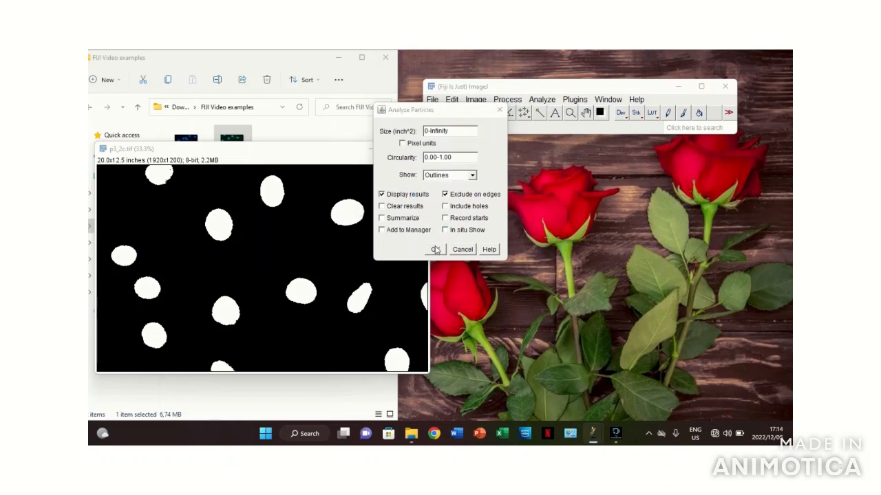
pyautogui.click(435, 249)
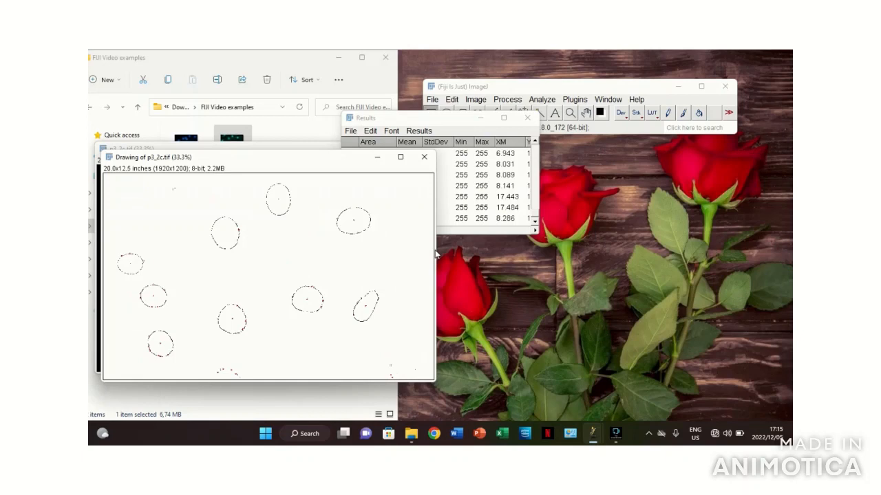
pyautogui.moveTo(433, 120); pyautogui.dragTo(518, 157)
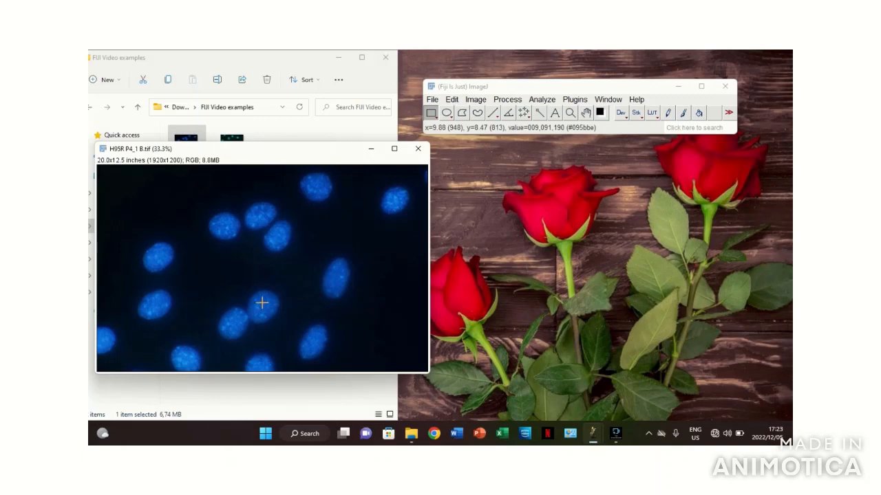
# - Convert the H95R P4_1 B image from RGB colour to 8-bit
pyautogui.click(475, 100)
pyautogui.moveTo(490, 117)
pyautogui.click(590, 113)
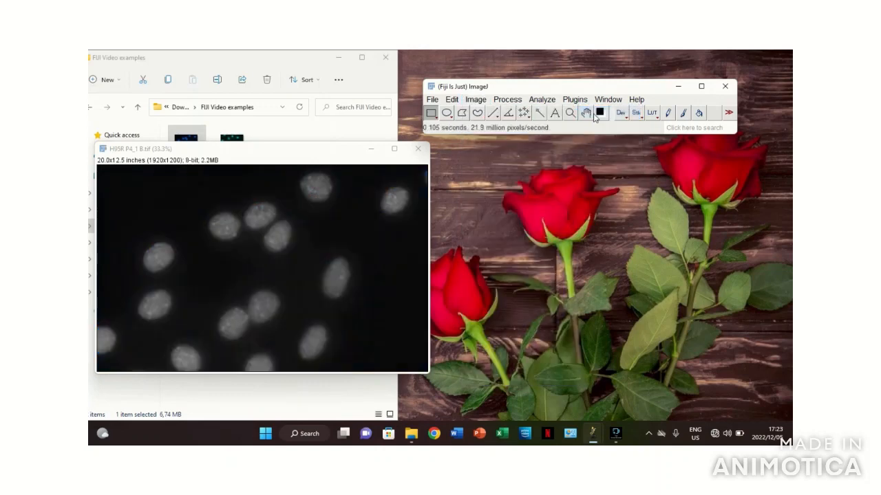
# - Apply a Default B&W threshold with dark background to the 8-bit H95R P4_1 B image
pyautogui.click(476, 100)
pyautogui.moveTo(502, 132)
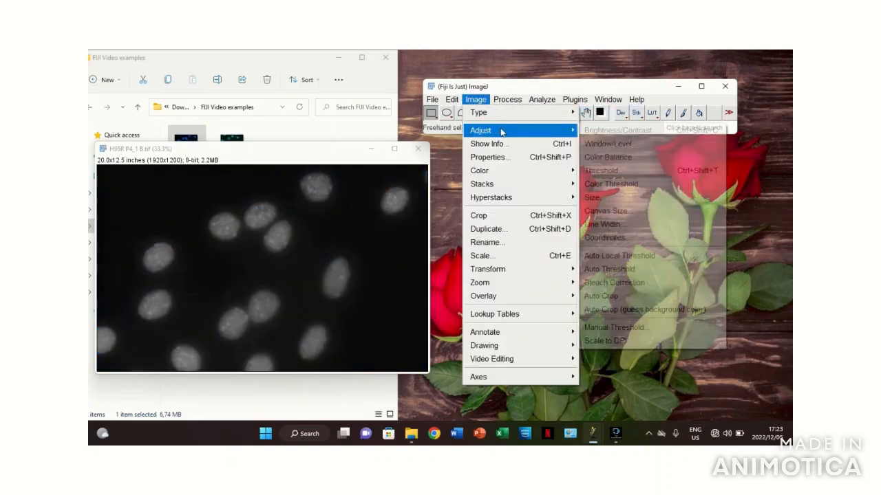
pyautogui.click(606, 171)
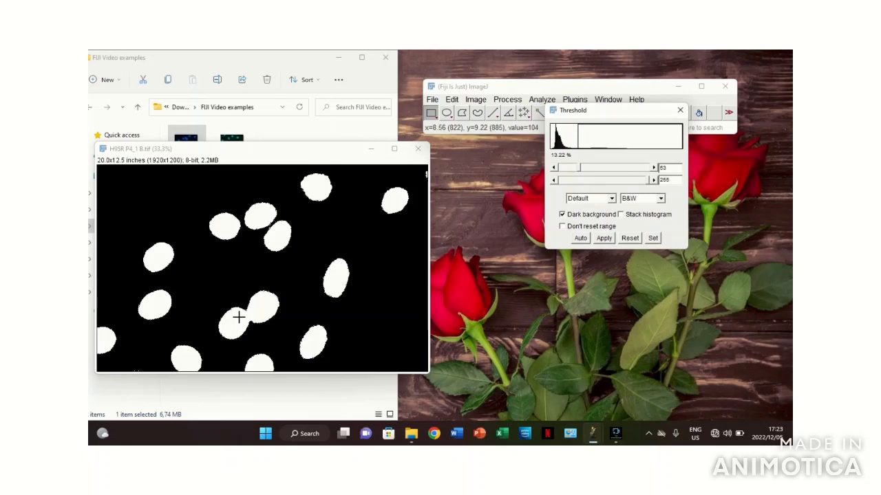
pyautogui.click(608, 237)
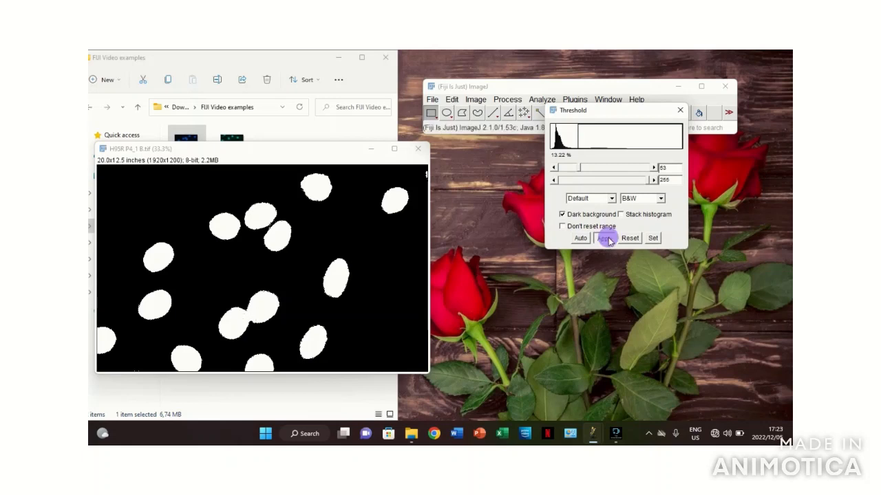
pyautogui.click(680, 111)
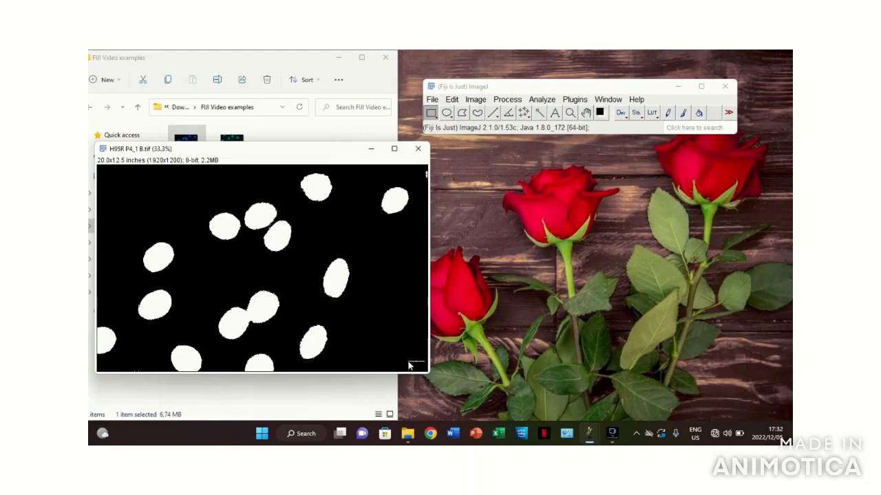
pyautogui.click(507, 100)
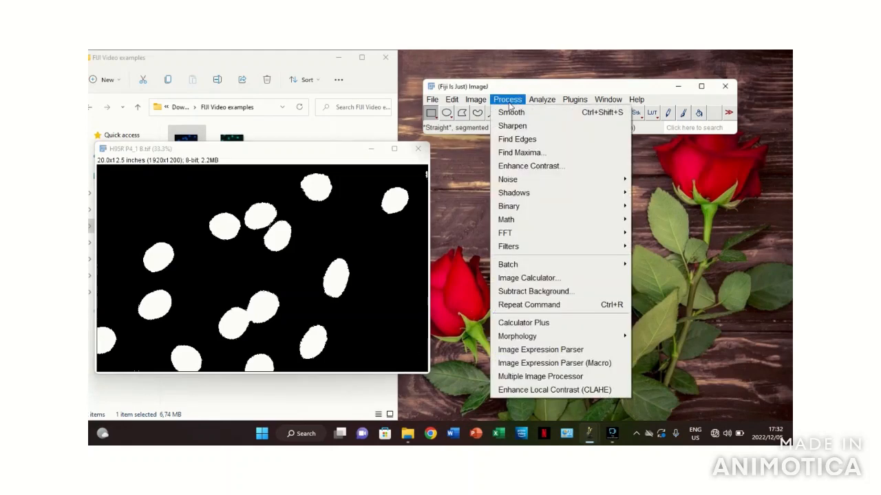
pyautogui.moveTo(530, 214)
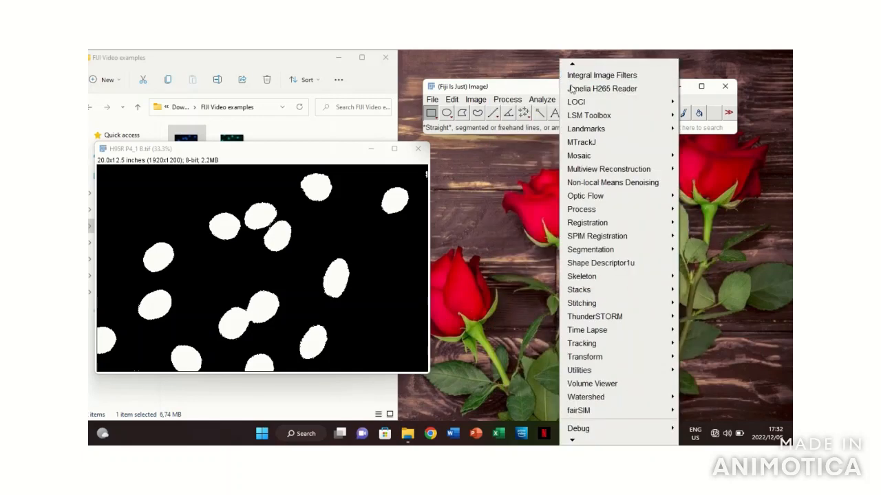
pyautogui.moveTo(544, 101)
pyautogui.click(636, 79)
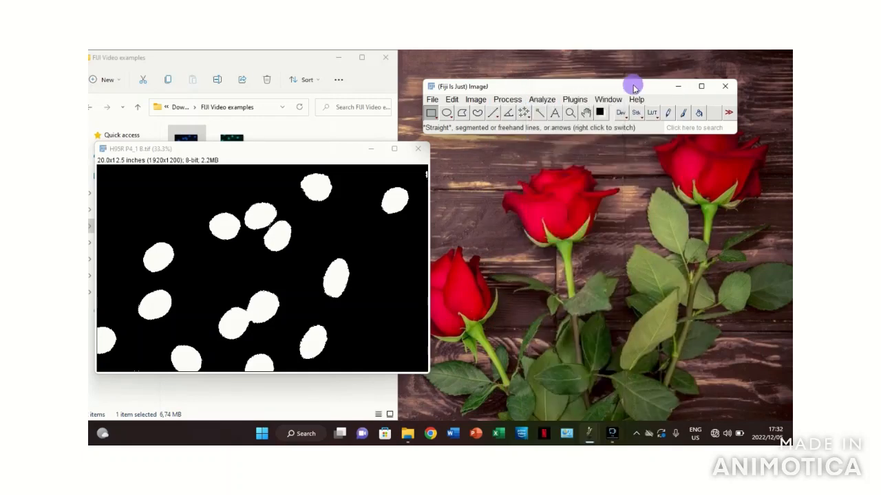
pyautogui.click(574, 99)
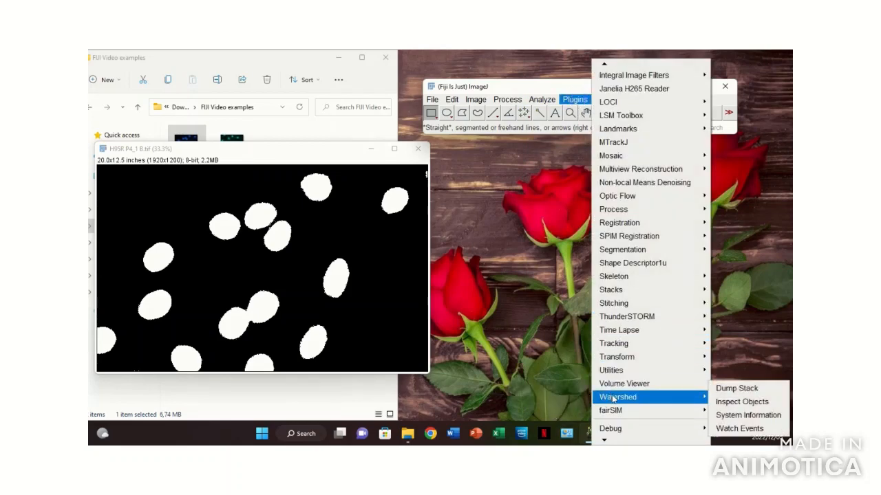
pyautogui.moveTo(609, 397)
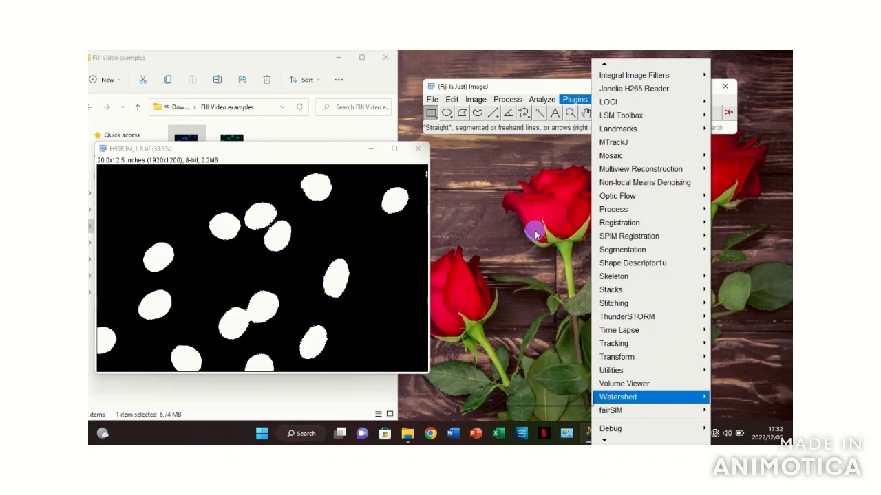
pyautogui.click(534, 231)
# - Apply the binary Watershed operation to the thresholded H95R P4_1 B image to separate the touching nuclei
pyautogui.click(505, 99)
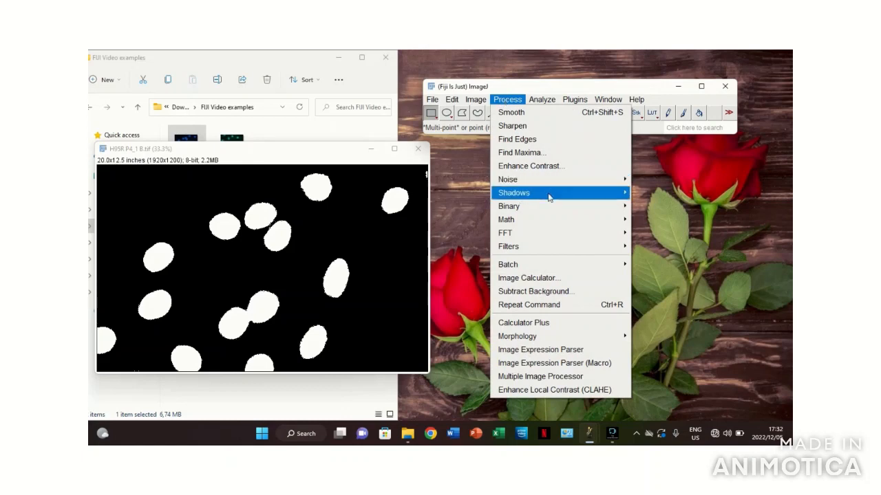
pyautogui.moveTo(556, 208)
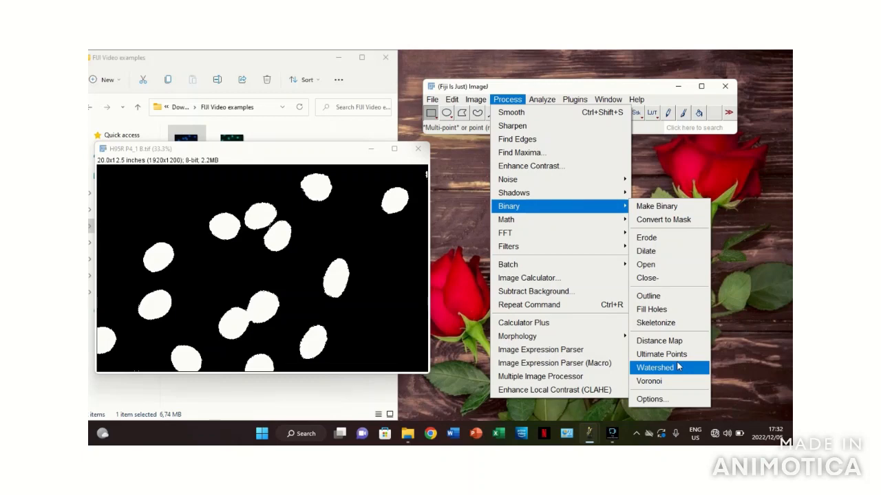
pyautogui.click(677, 367)
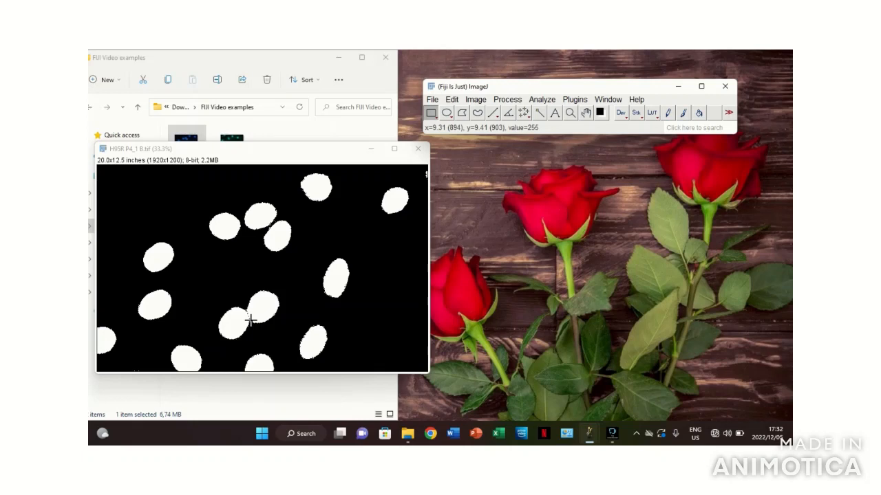
# - Move the H95R P4_1 B image window clear and examine the boundary between the touching nuclei at higher magnification
pyautogui.click(306, 153)
pyautogui.moveTo(306, 152); pyautogui.dragTo(485, 132)
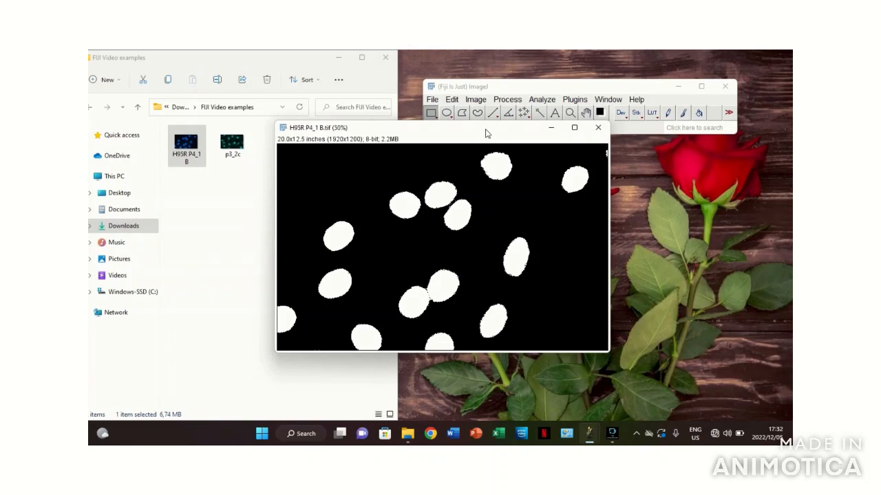
pyautogui.press('+')
pyautogui.press('+')
pyautogui.press('+')
pyautogui.press('-')
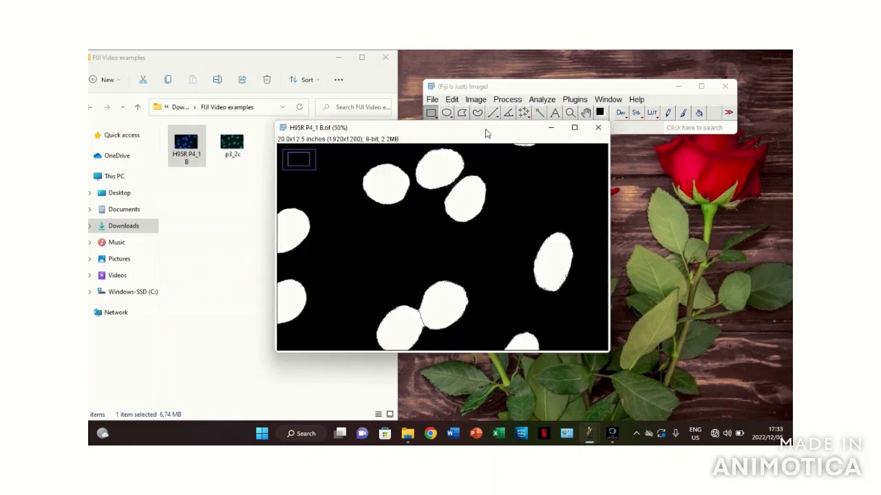